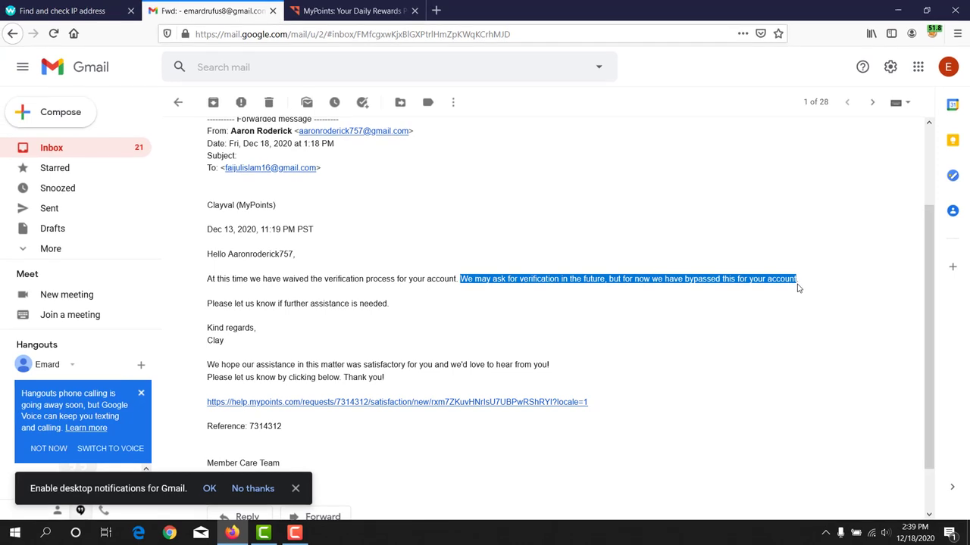
Switch to the MyPoints site and open the Help Center's contact request page.
left_click(345, 12)
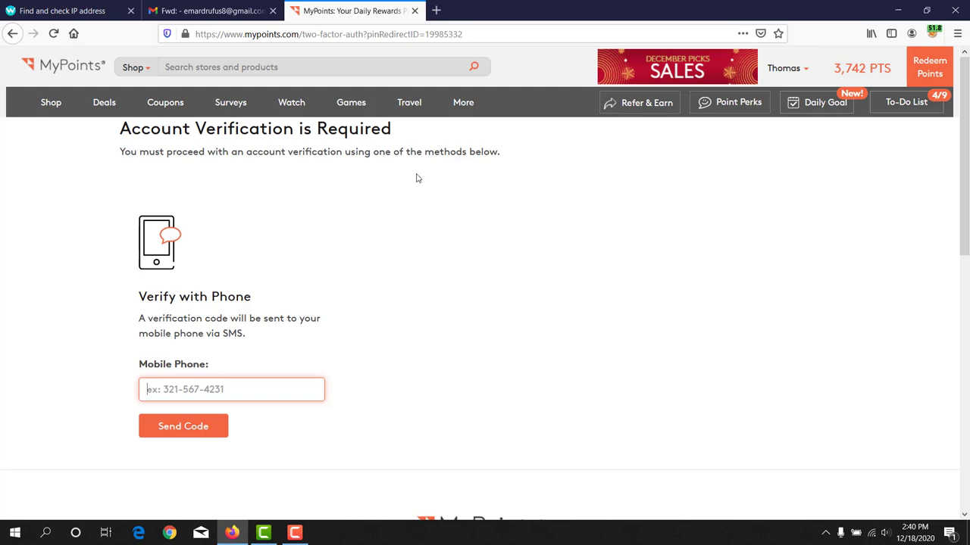
left_click(319, 250)
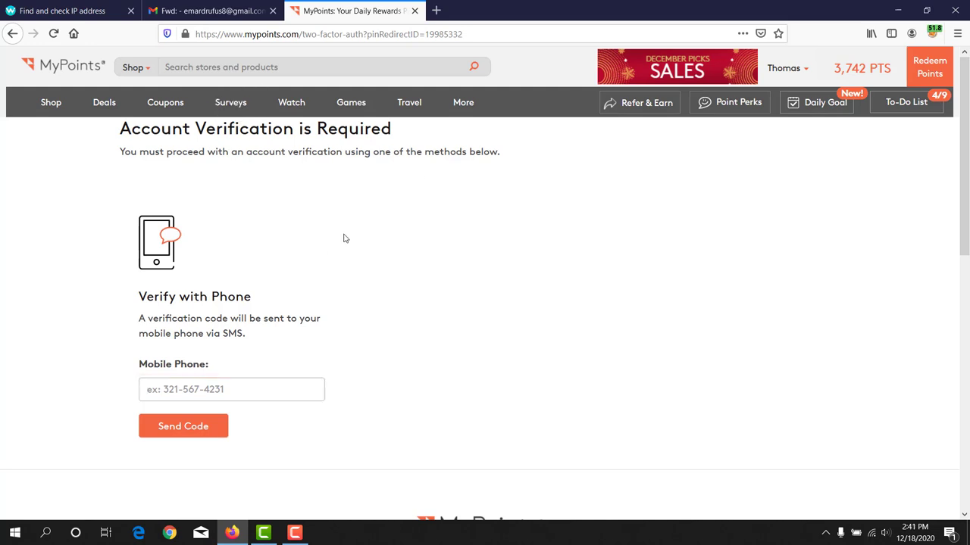
mouse_move(799, 79)
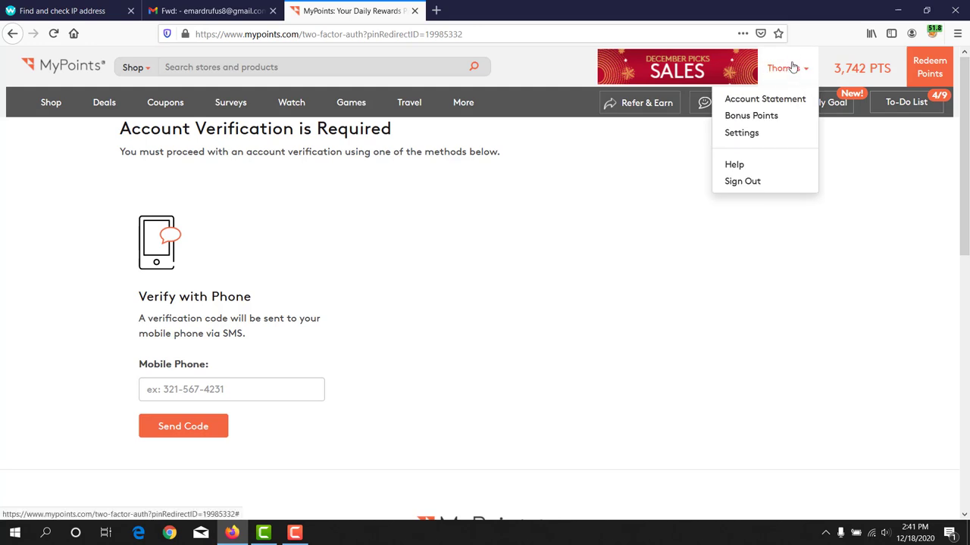
left_click(730, 165)
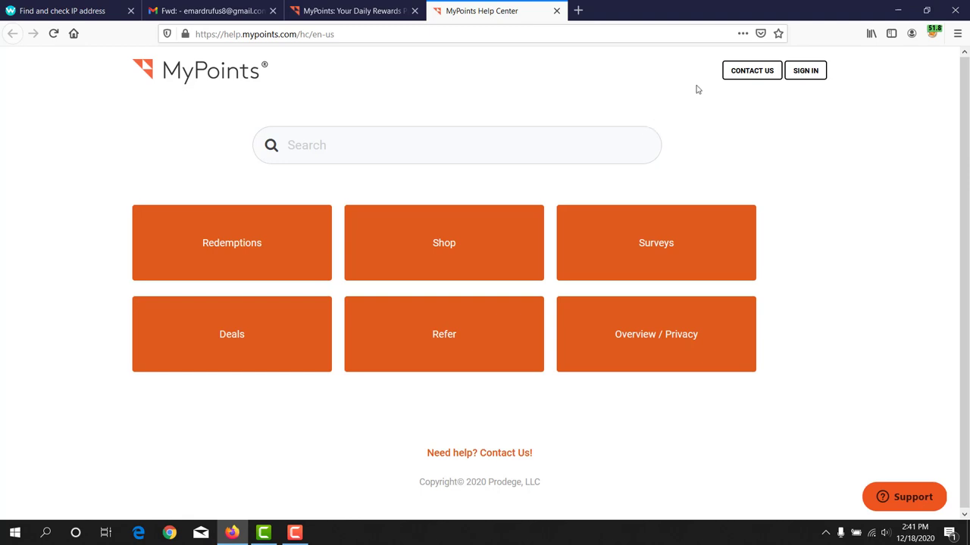
left_click(746, 73)
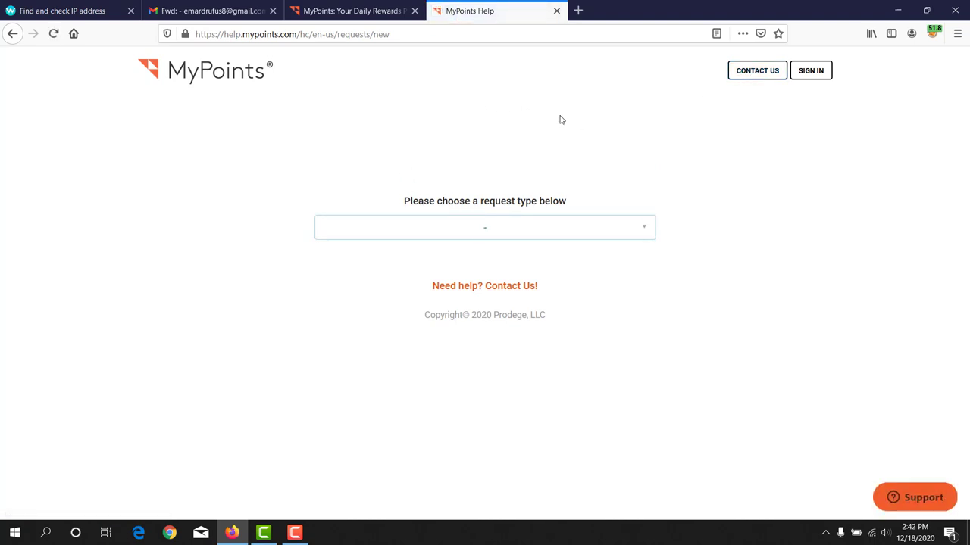
Choose Compliance (Deactivation and Verification) as the request type.
left_click_drag(404, 202, 568, 205)
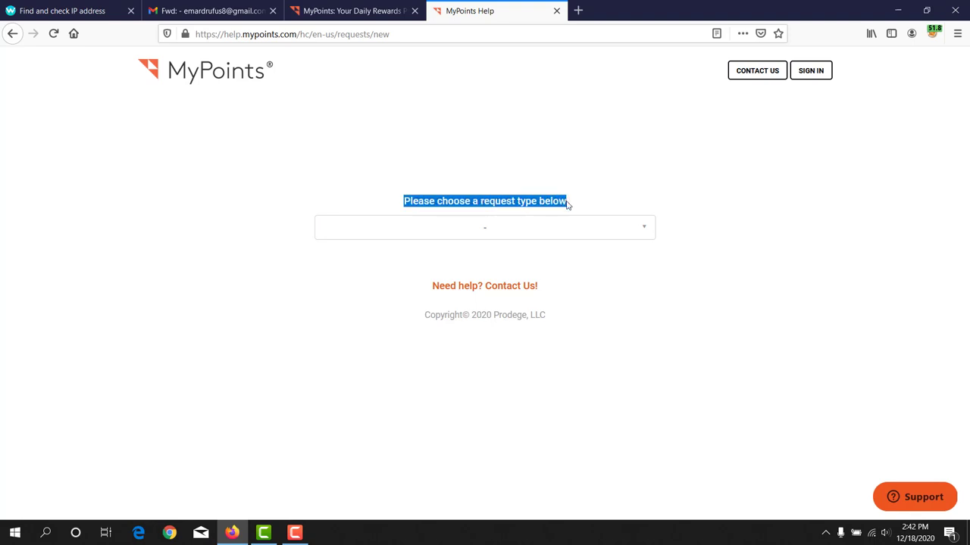
left_click(619, 232)
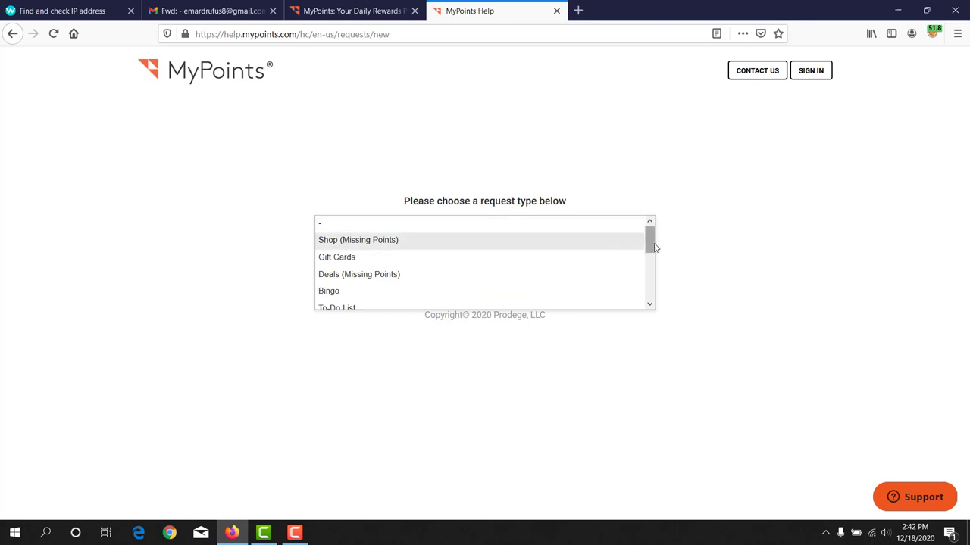
left_click_drag(651, 245, 648, 282)
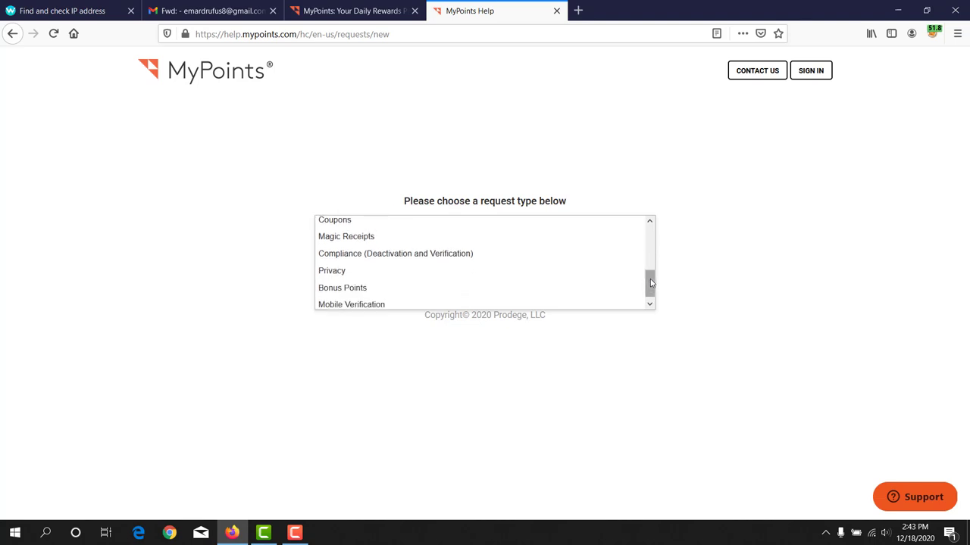
left_click(437, 258)
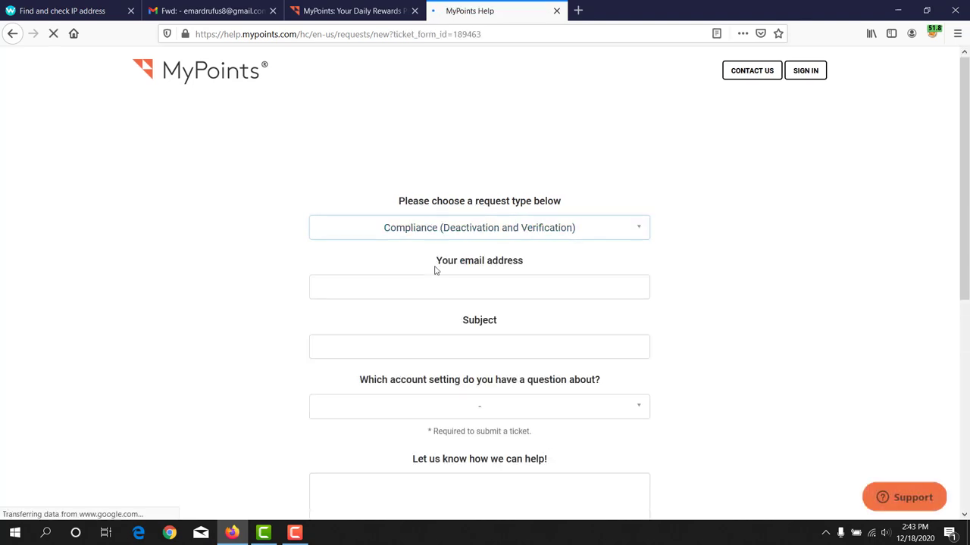
Paste the account's e-mail address into the request form's email field.
left_click_drag(434, 265, 526, 265)
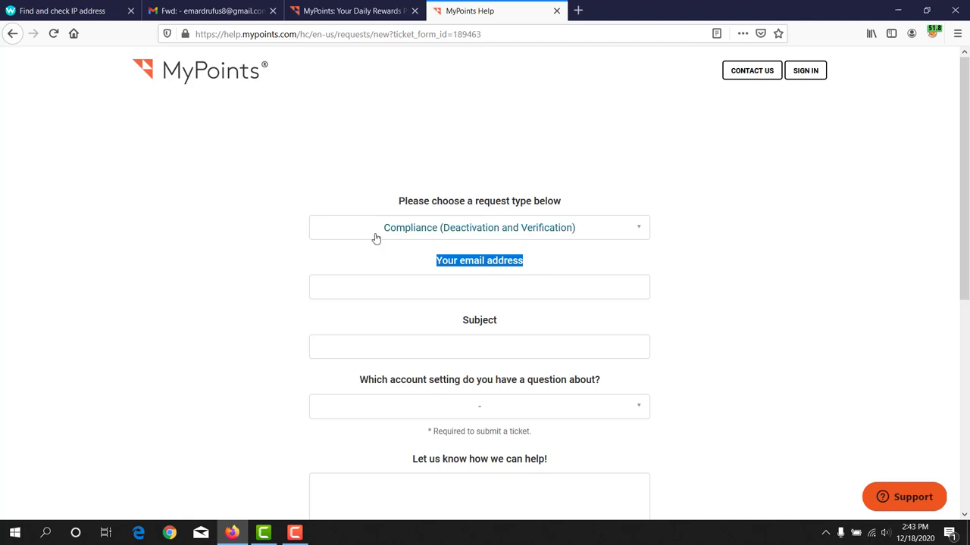
left_click(383, 285)
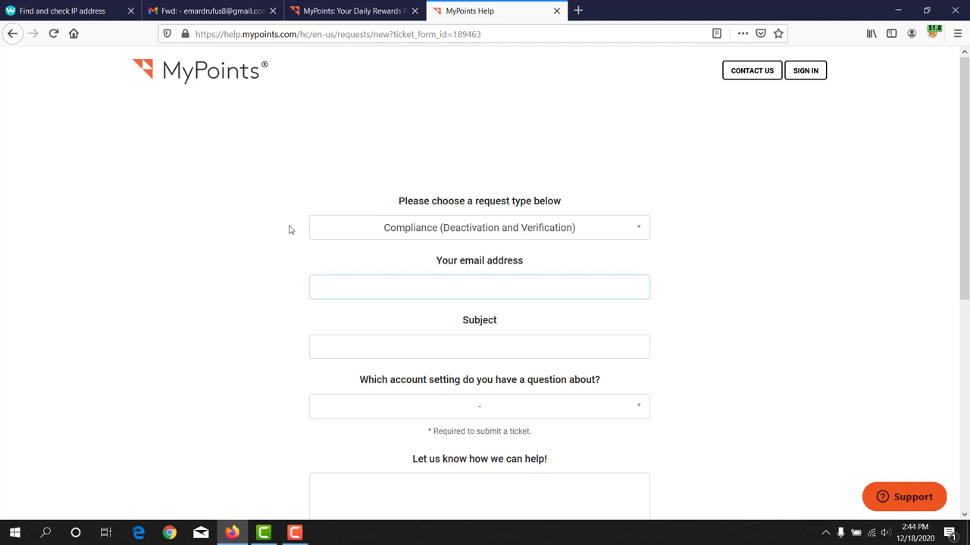
key("ctrl+v")
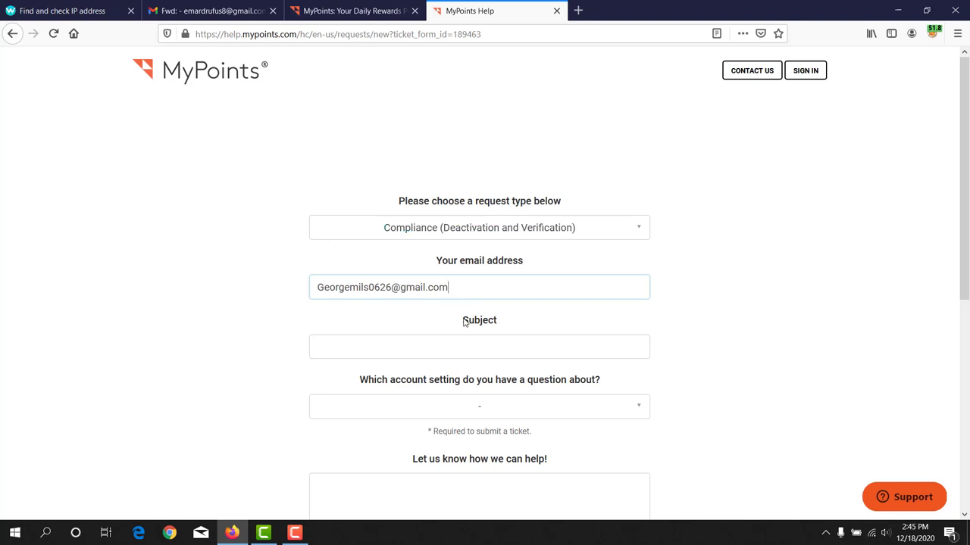
Enter "verification error" as the subject of the request.
left_click_drag(463, 321, 504, 322)
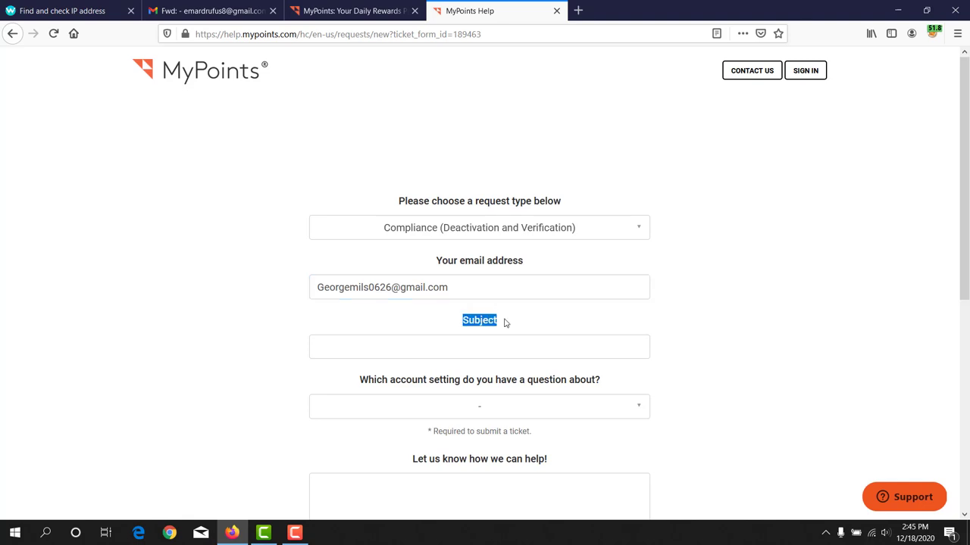
left_click(381, 352)
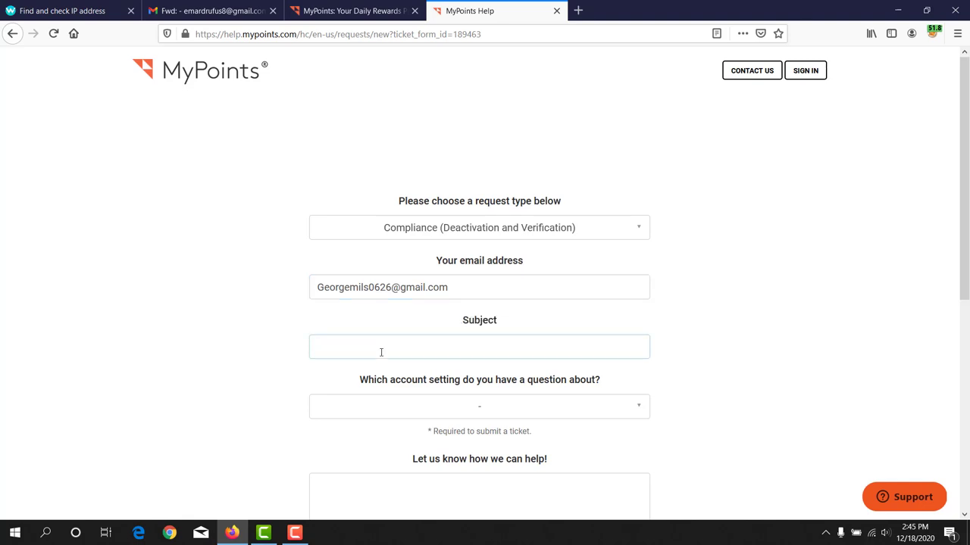
type("verificatio")
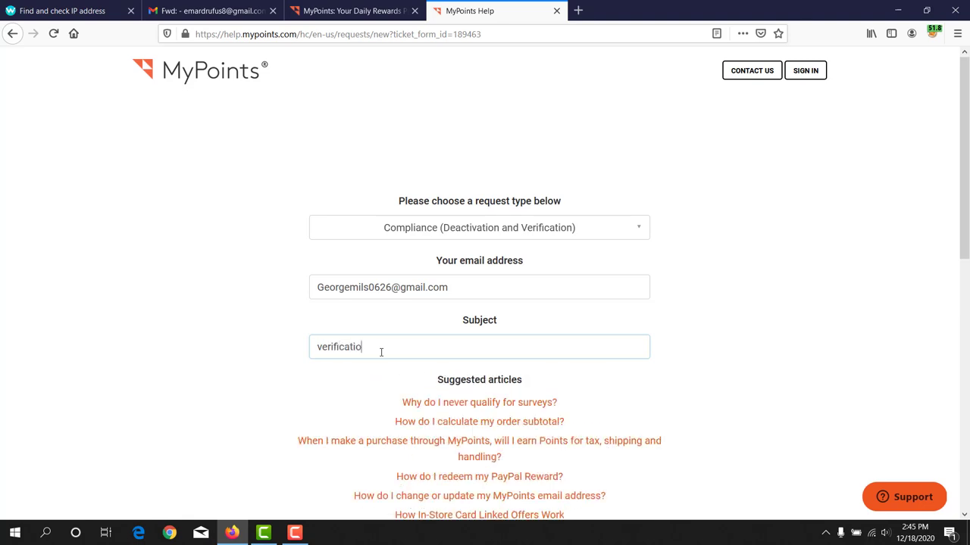
type("n err")
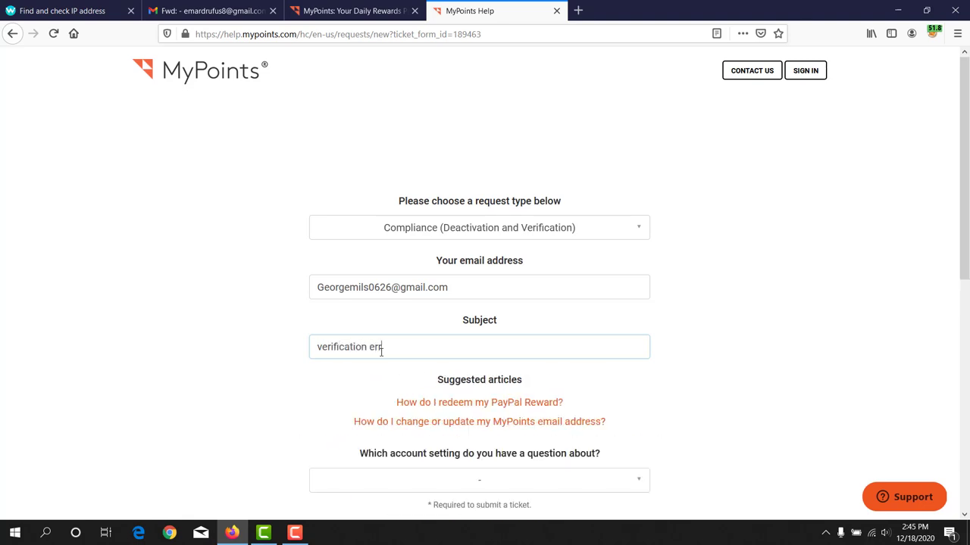
type("or")
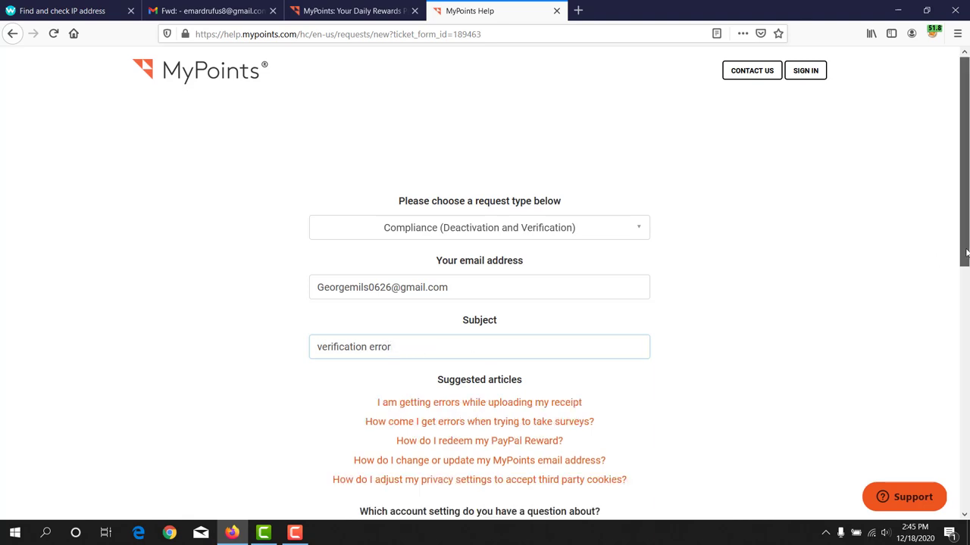
Set the account setting the question is about to Mobile/Text Verification.
left_click_drag(965, 261, 965, 408)
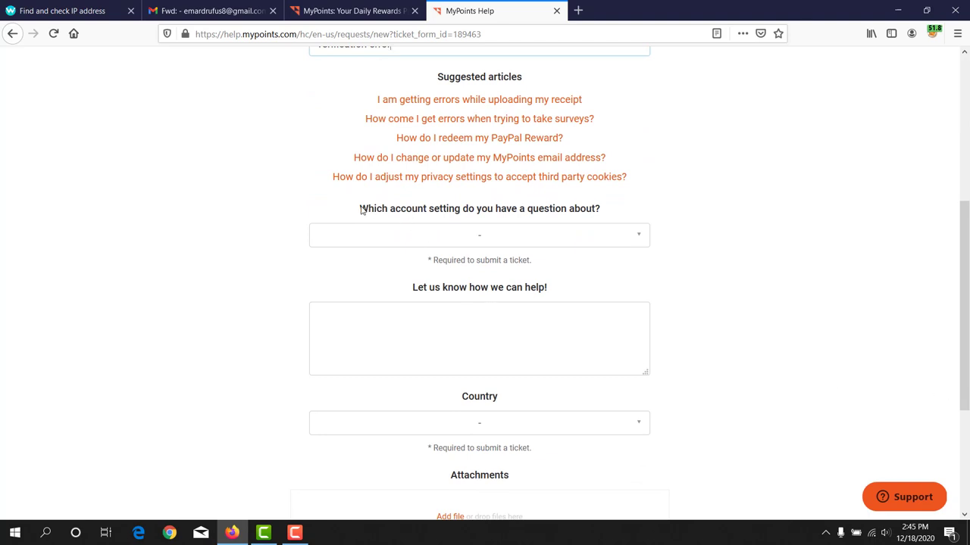
left_click_drag(360, 210, 602, 210)
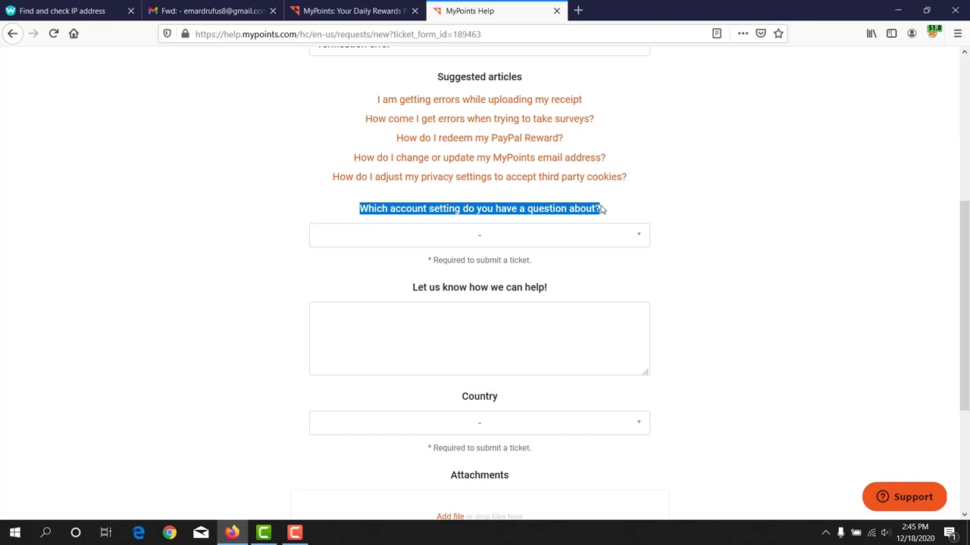
left_click(631, 237)
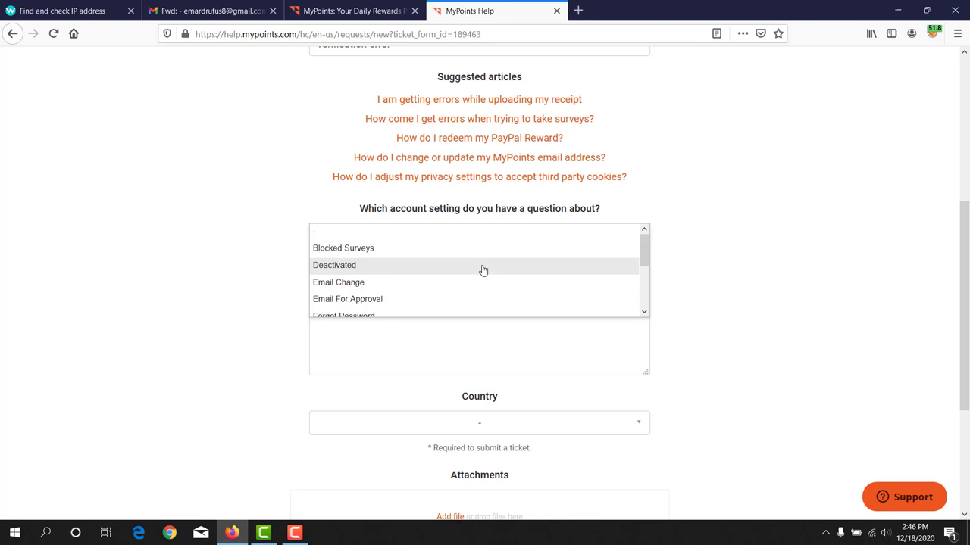
key("Down")
key("Down")
scroll(480, 271, "down", 1)
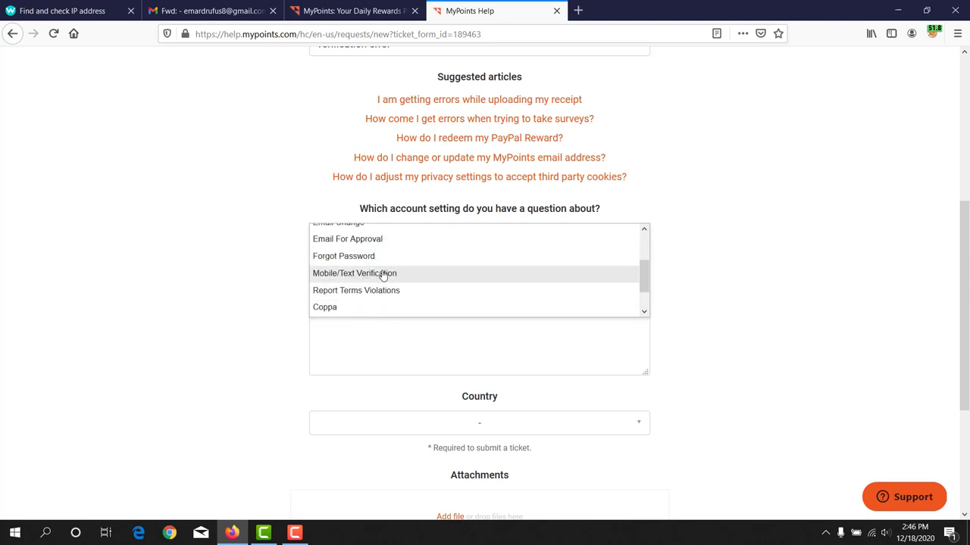
left_click(425, 274)
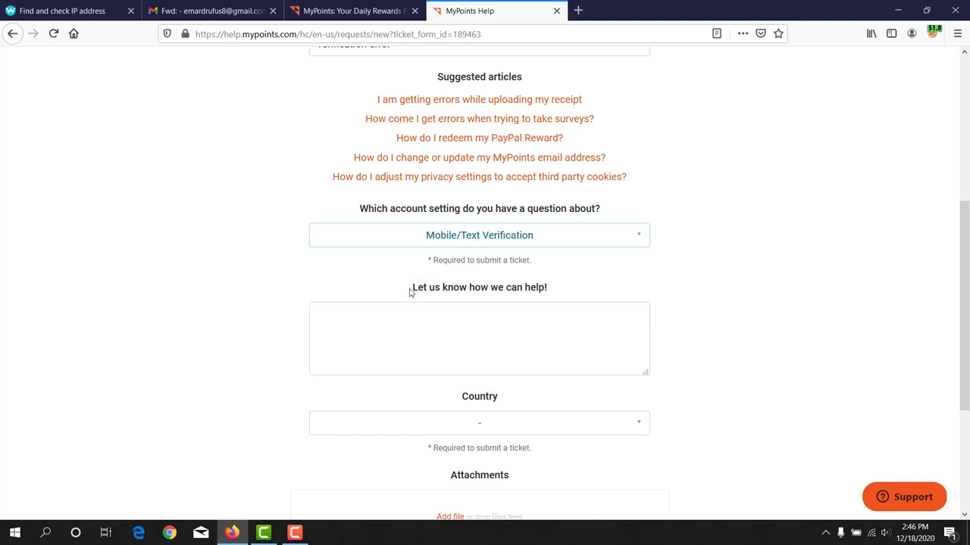
Begin the help message with "Sir," and, on a new line, "i am unable to verify my mypoints account.".
left_click_drag(409, 292, 555, 288)
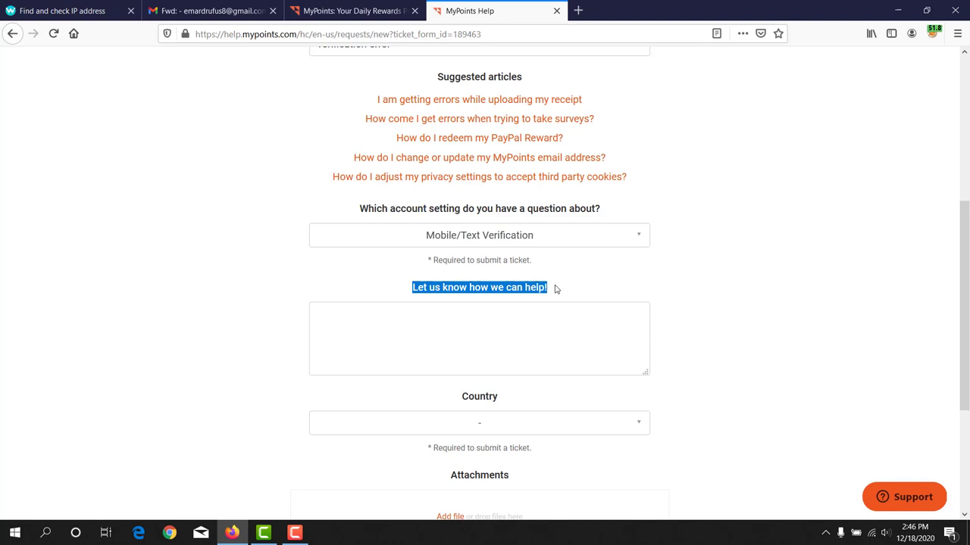
left_click(405, 326)
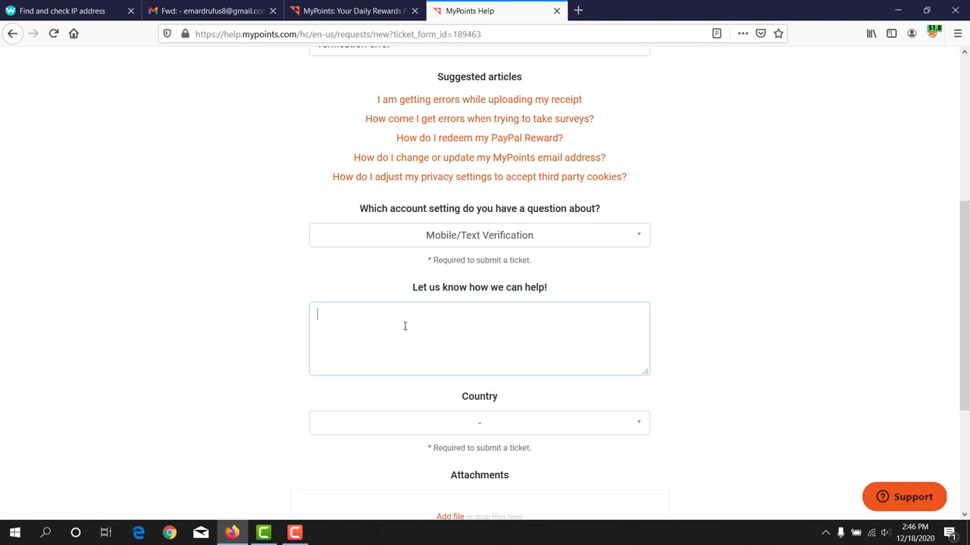
type("Sir,")
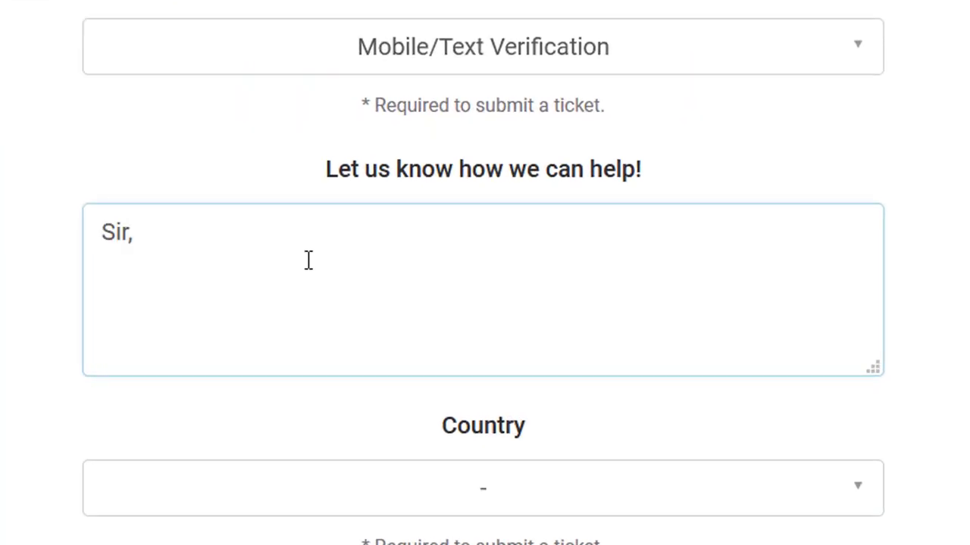
key("Return")
type("i am unab")
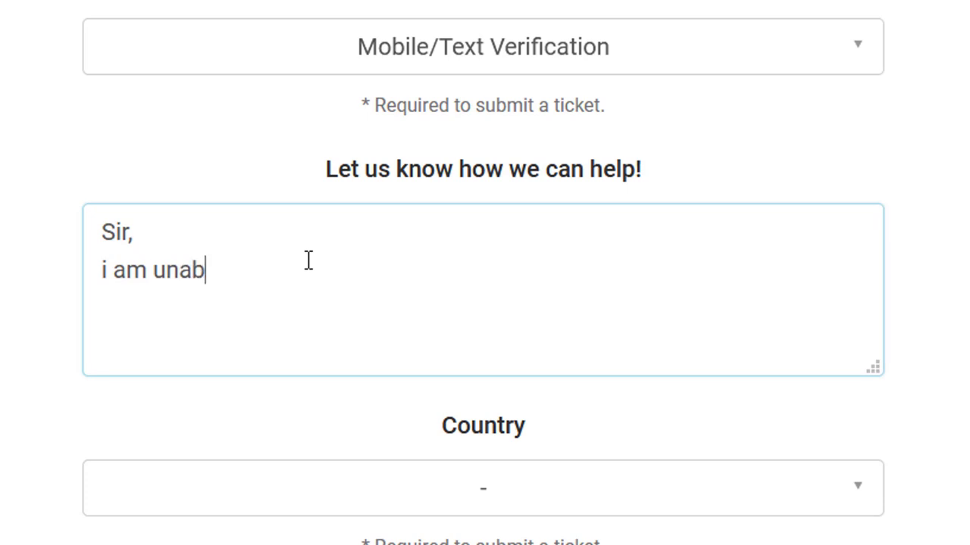
type("le to v")
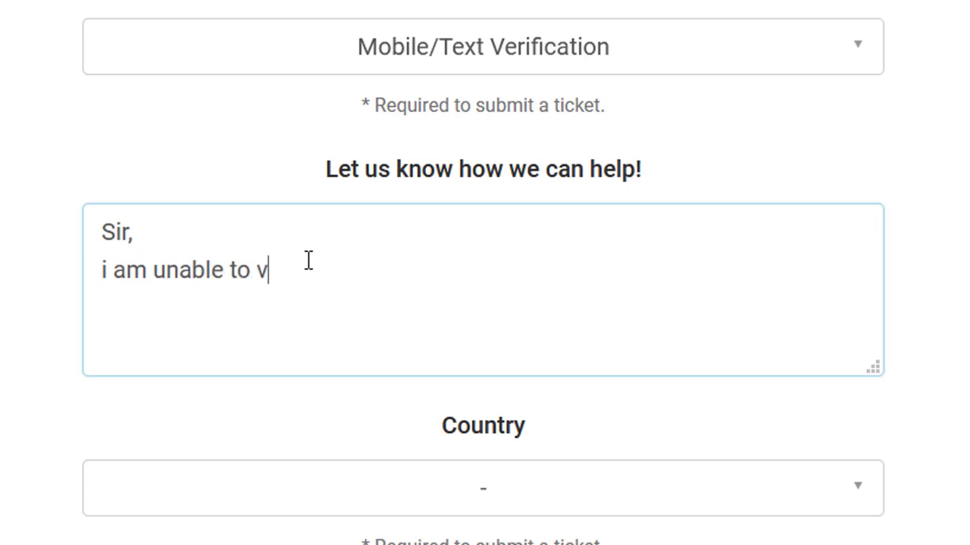
type("erif")
key("BackSpace")
type("fy my ")
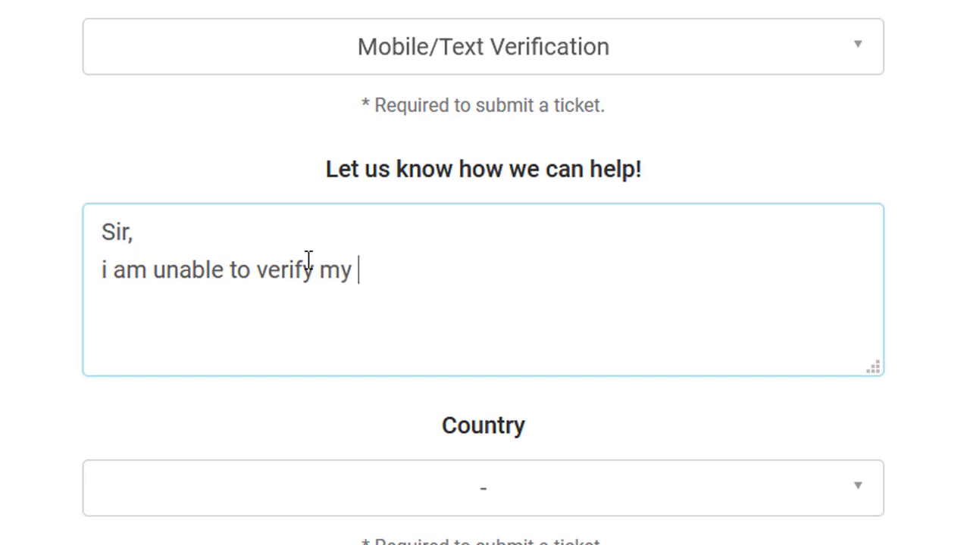
type("mypo")
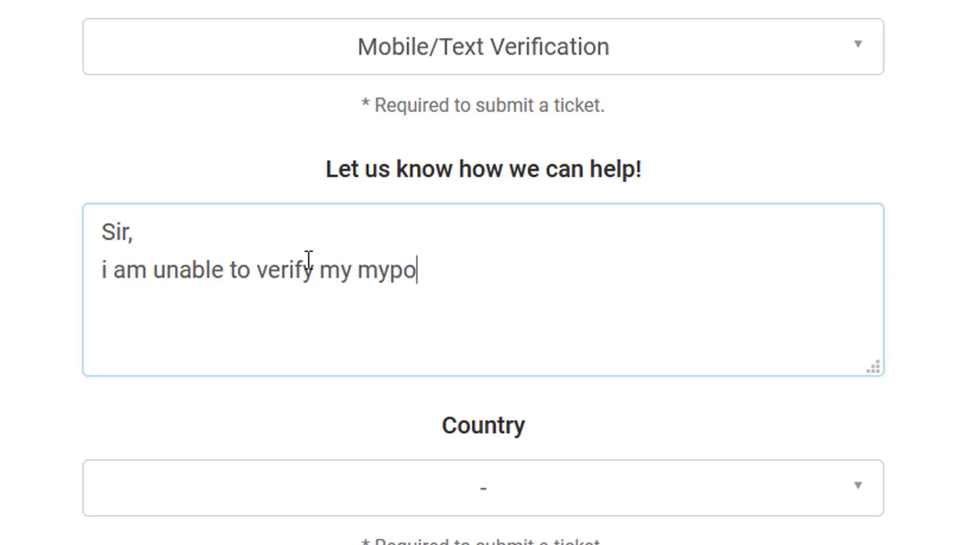
type("ints accou")
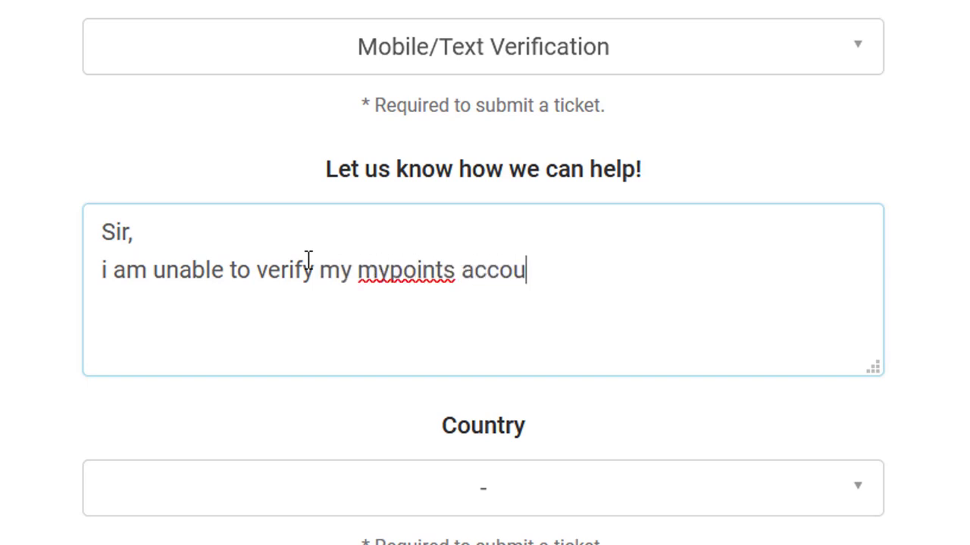
type("nt. W")
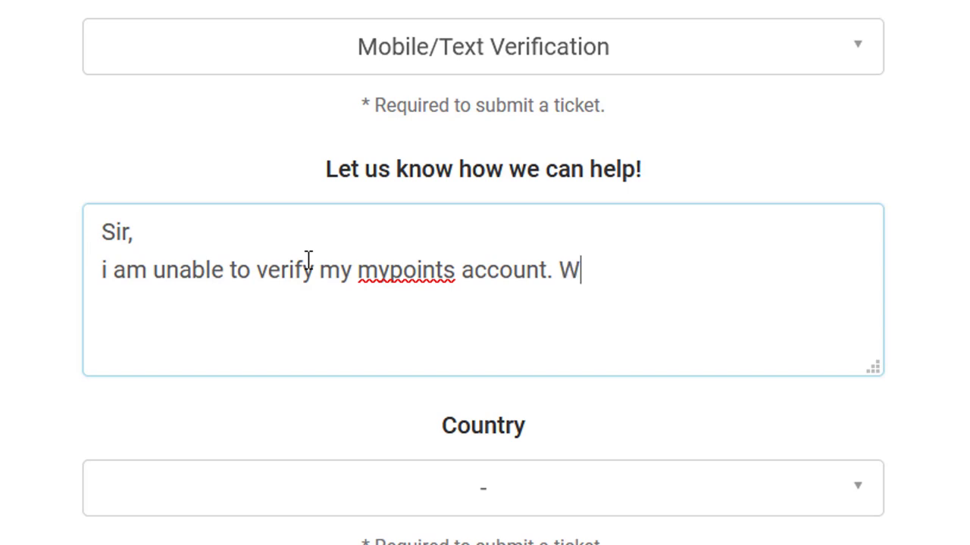
Continue the help message with "When i try to submit my verification code, there is no option for submitting that code".
type("hen ")
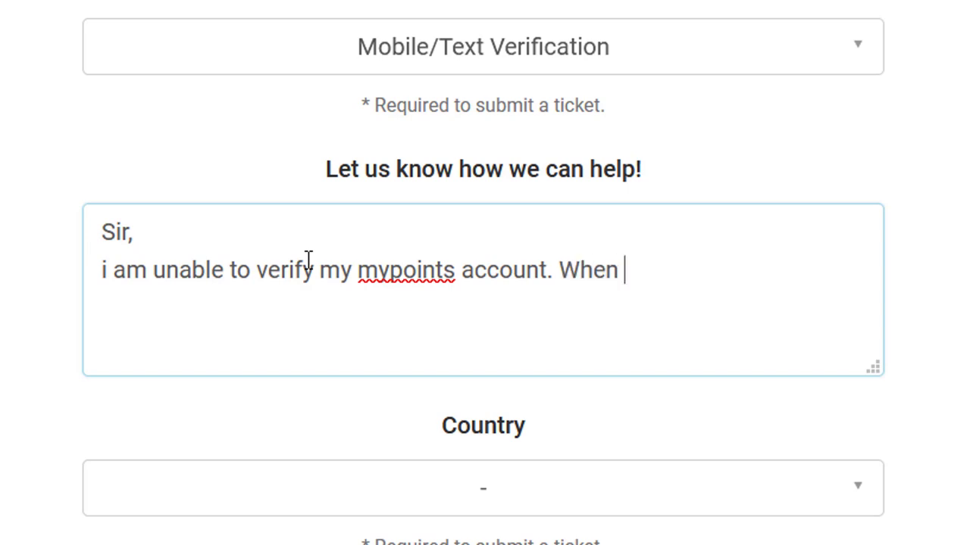
type("i try t")
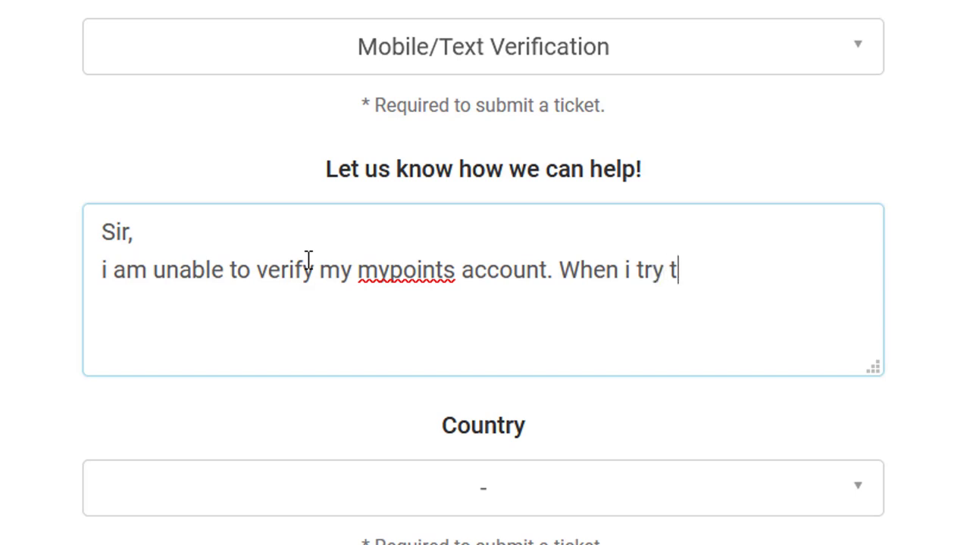
type("o subm")
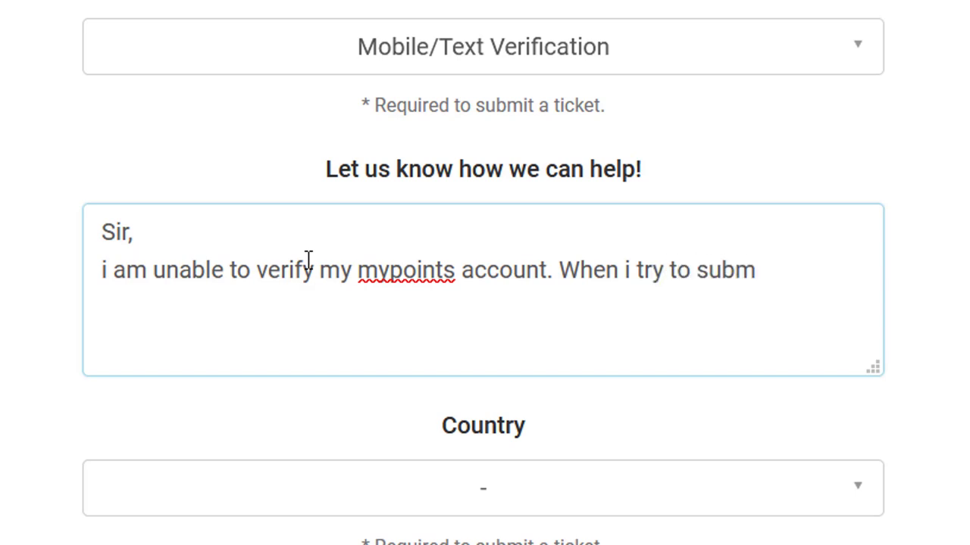
type("ite")
key("BackSpace")
key("BackSpace")
type("my veri")
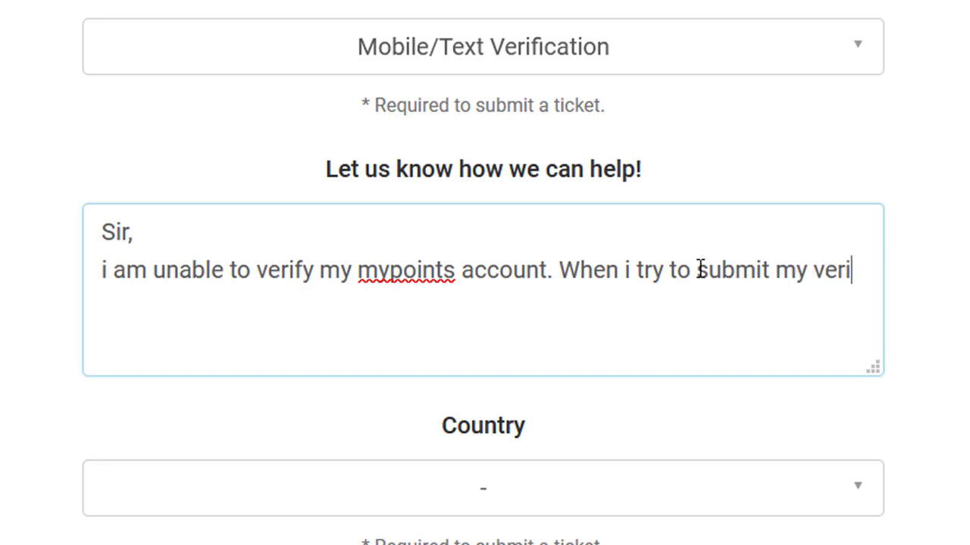
type("fication")
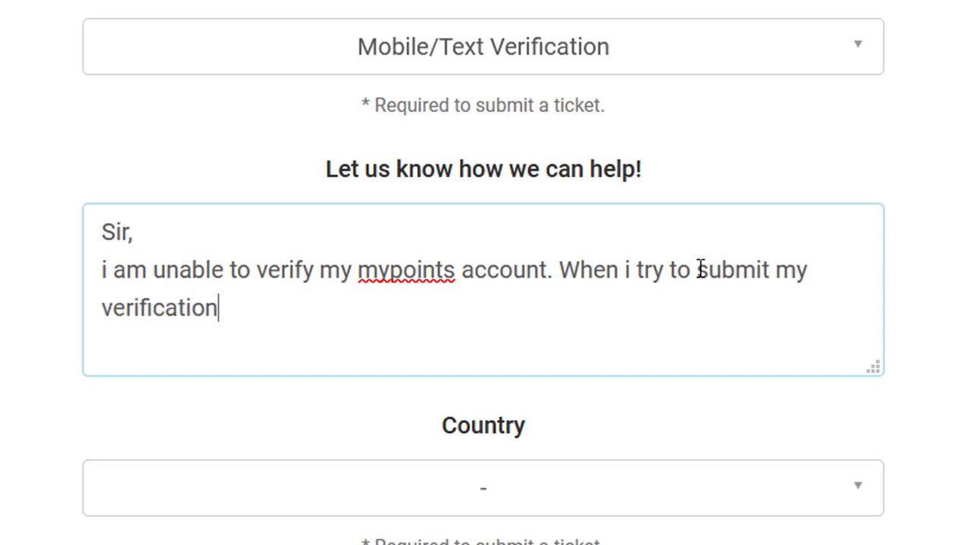
type(" code,")
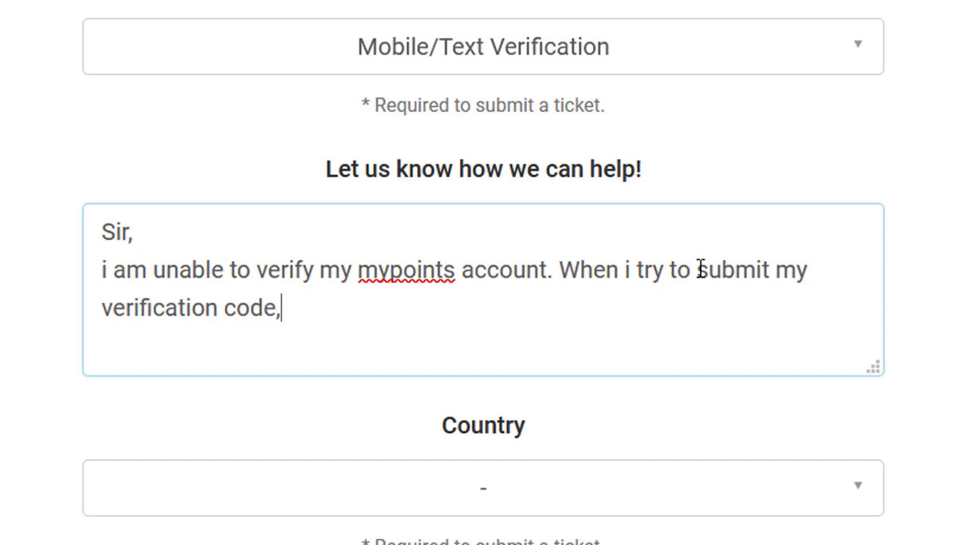
type("ther")
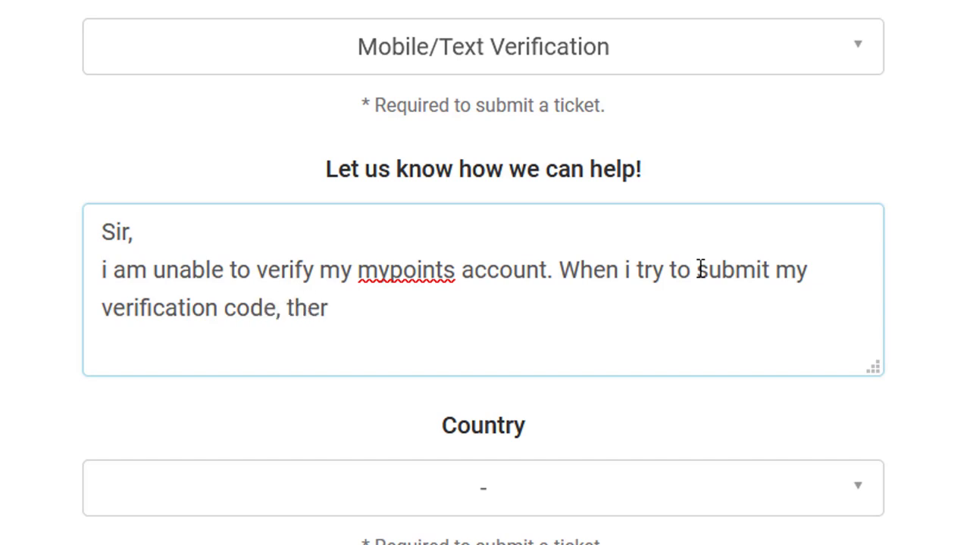
type("e is no ")
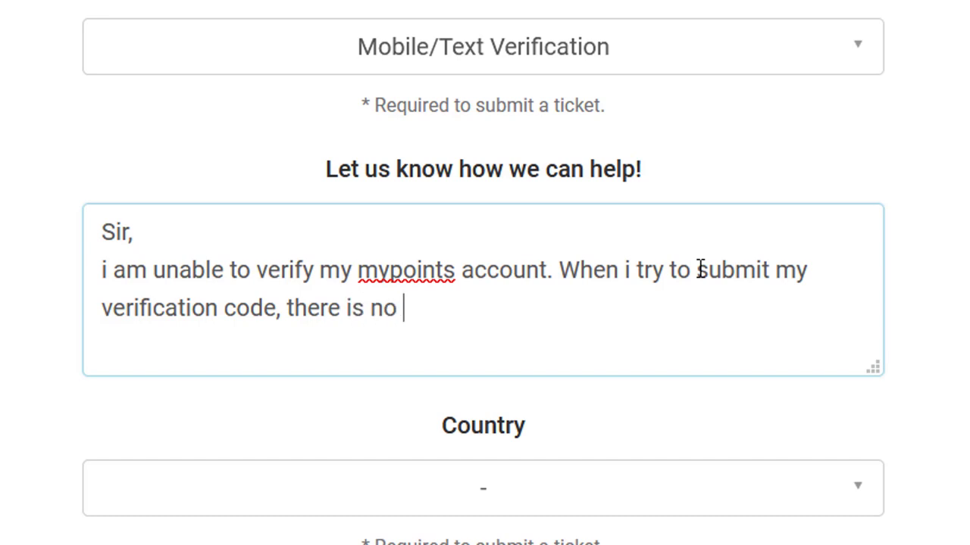
type("option")
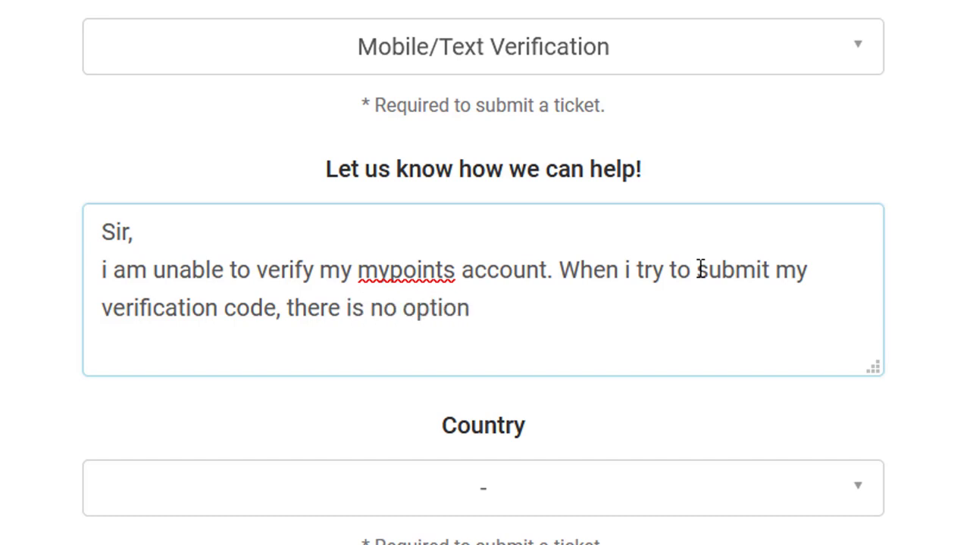
type(" for su")
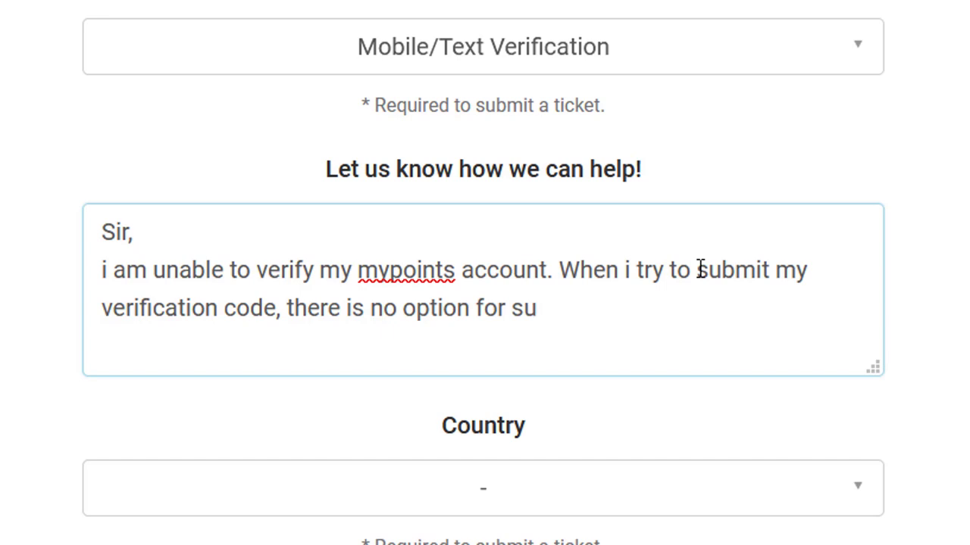
type("bmitting ")
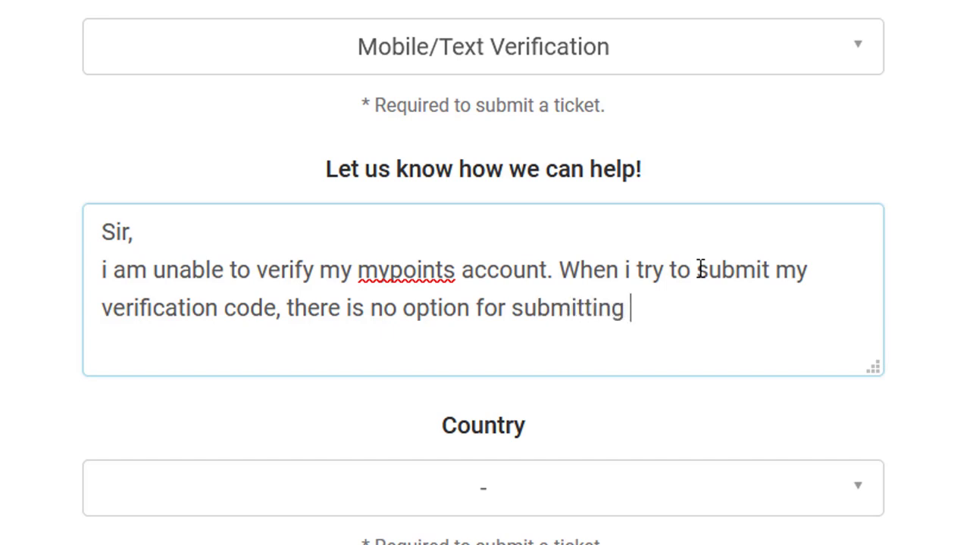
type("that code")
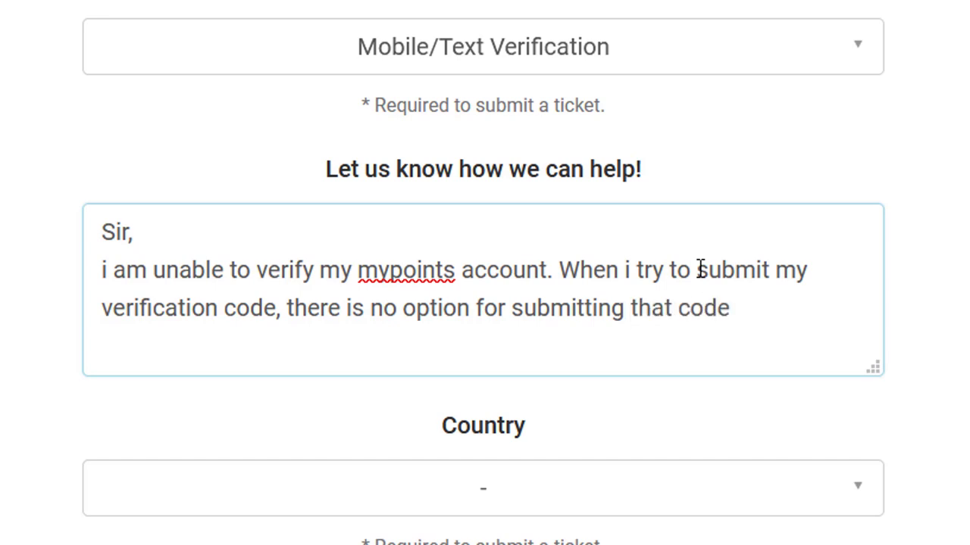
End that sentence with a period and close the help message with "Please solve this problem.".
type(". Please solbe")
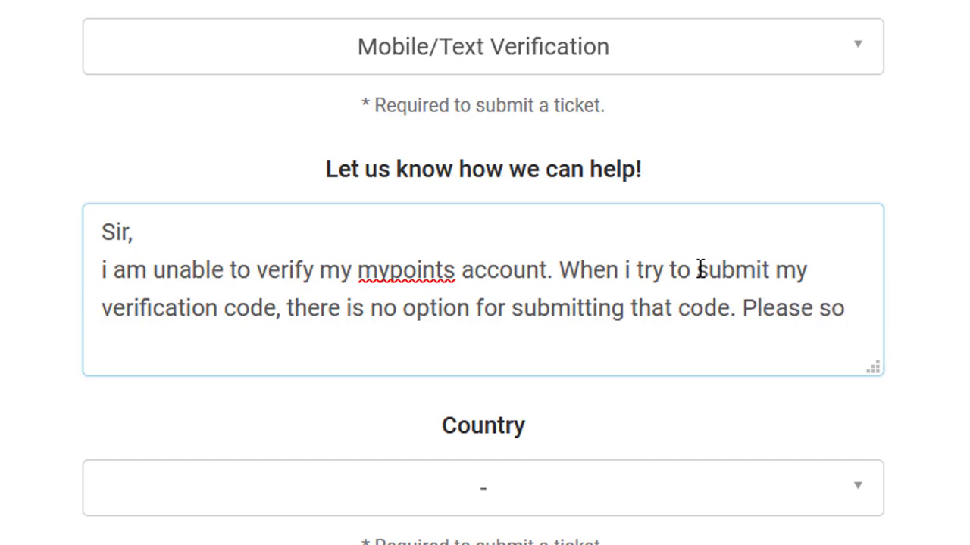
key("BackSpace")
key("BackSpace")
key("BackSpace")
type("lve")
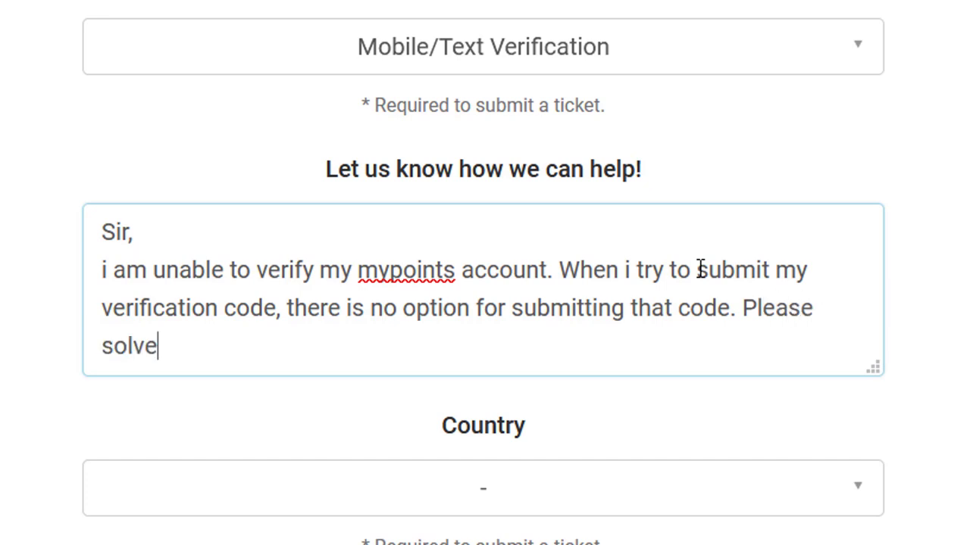
type(" this")
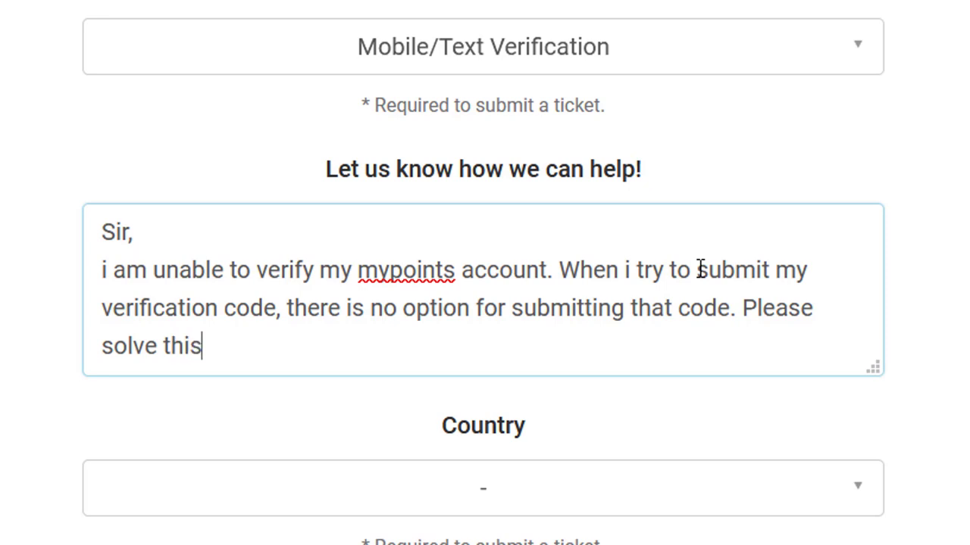
type(" probel")
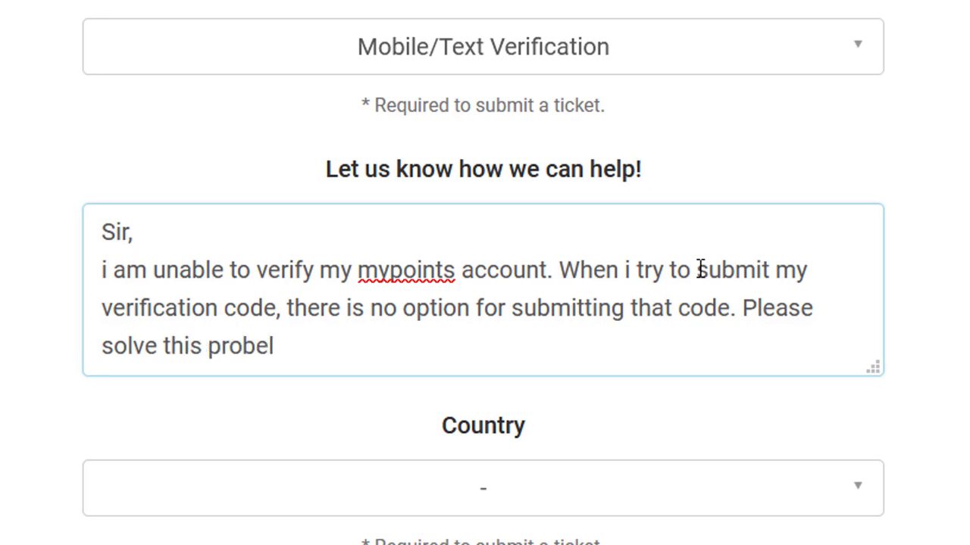
key("BackSpace")
key("BackSpace")
key("BackSpace")
key("BackSpace")
key("BackSpace")
key("BackSpace")
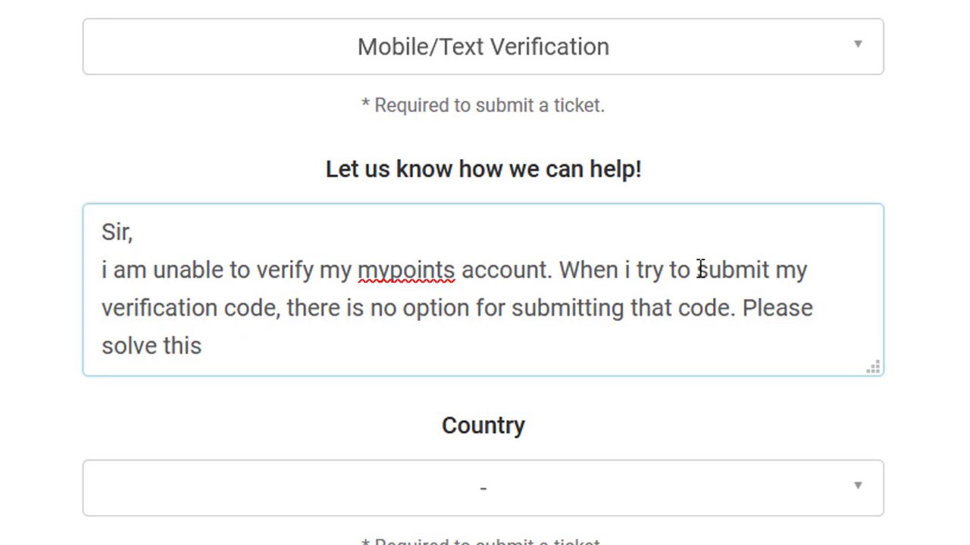
type("problem")
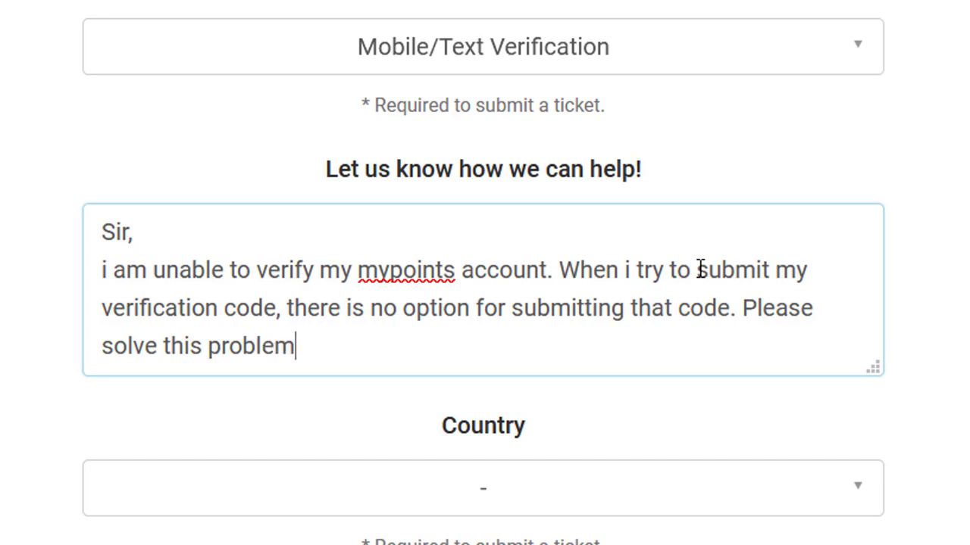
type(".")
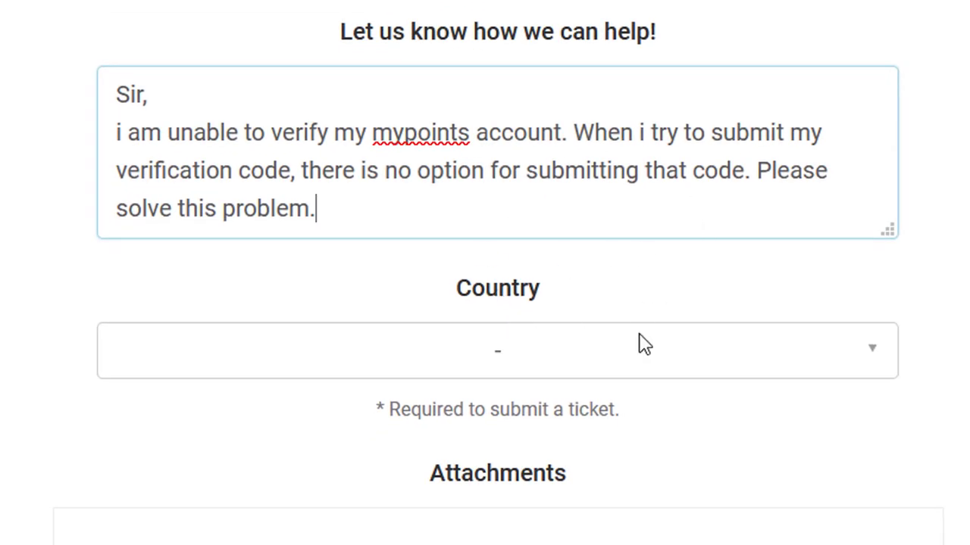
Set the request's country to USA.
left_click(577, 347)
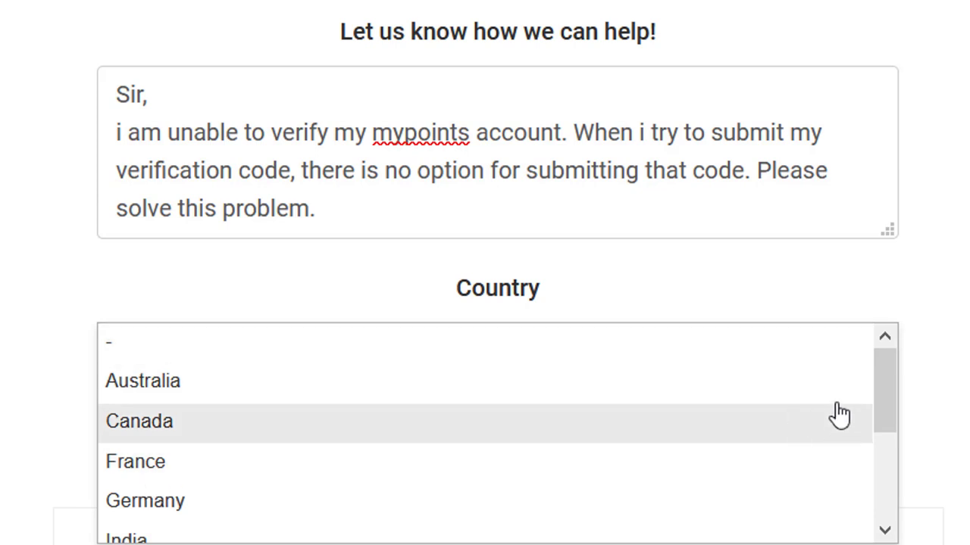
left_click_drag(887, 400, 894, 487)
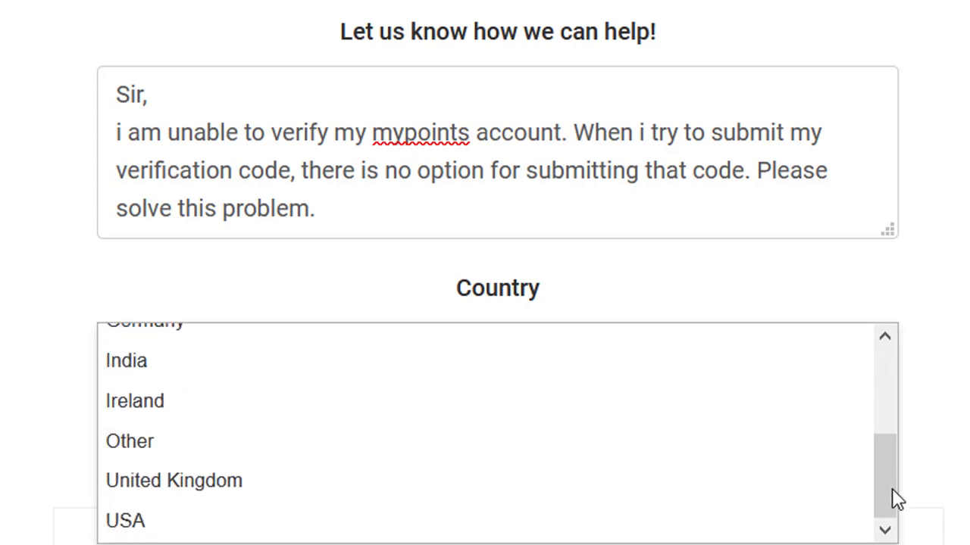
left_click(248, 528)
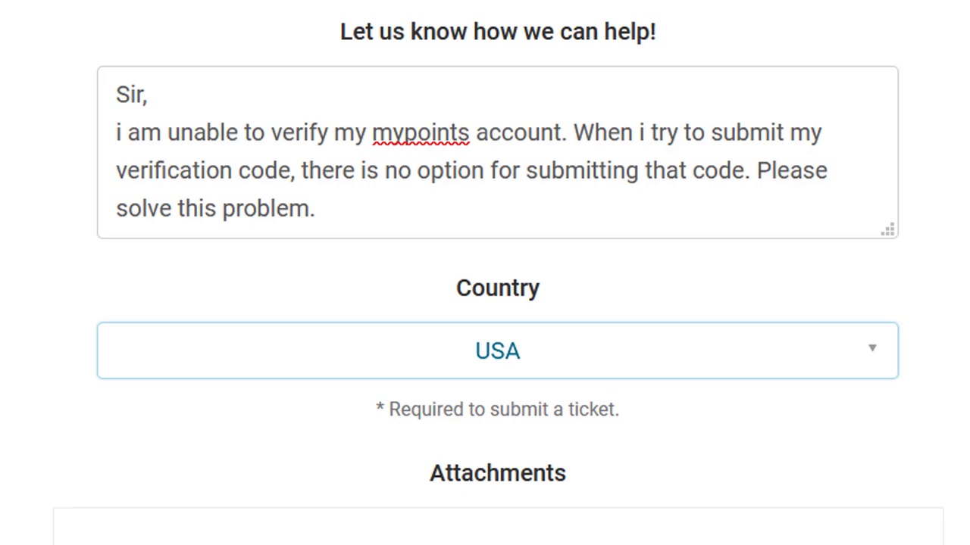
Submit the completed support request without an attachment and read the notice on the help center page.
scroll(509, 397, "down", 3)
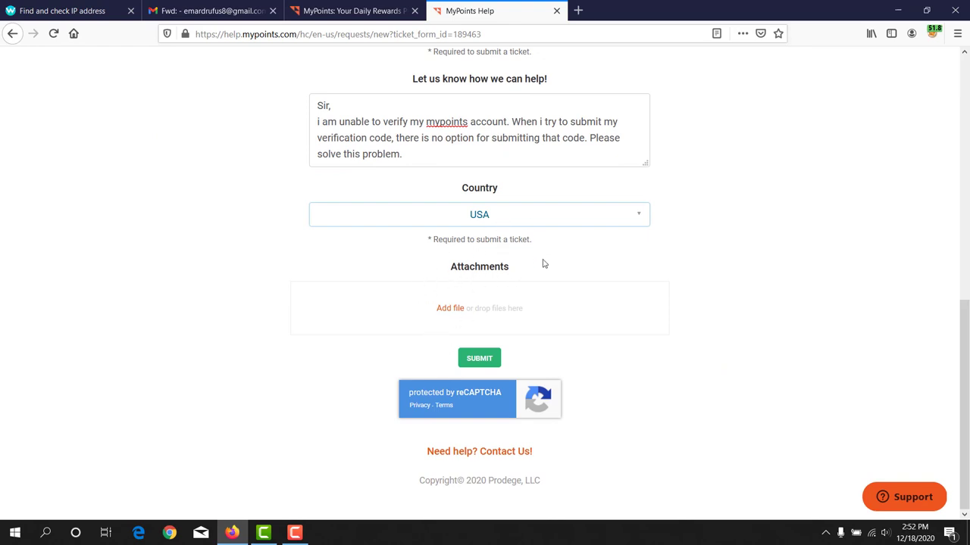
left_click(476, 360)
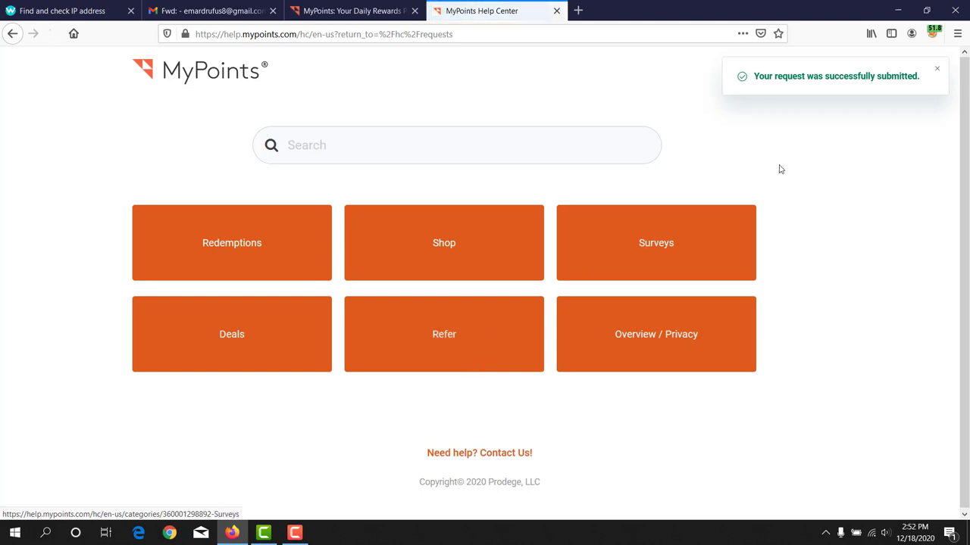
left_click_drag(759, 77, 921, 75)
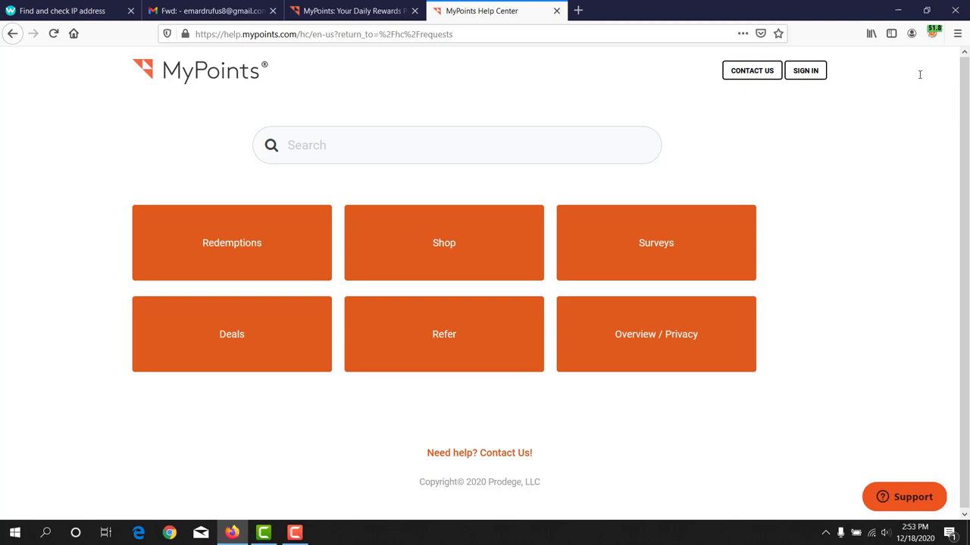
Switch to Gmail to review the forwarded MyPoints reply about waiving the account verification.
left_click(209, 17)
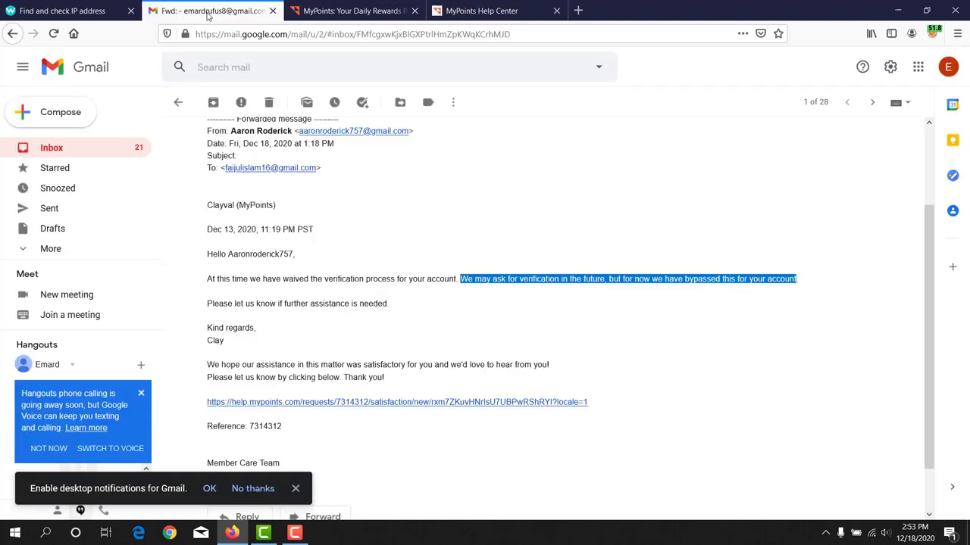